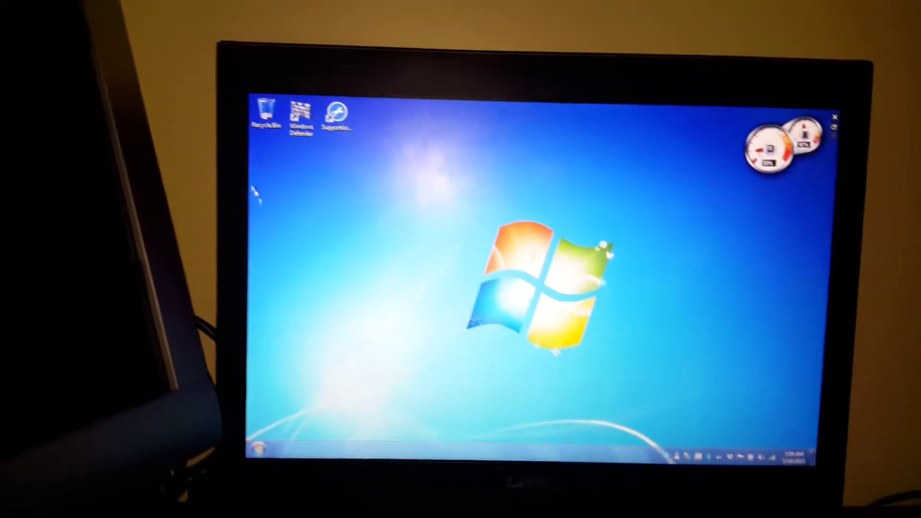
Select the Windows Defender desktop shortcut and bring up the Start menu
left_click(301, 118)
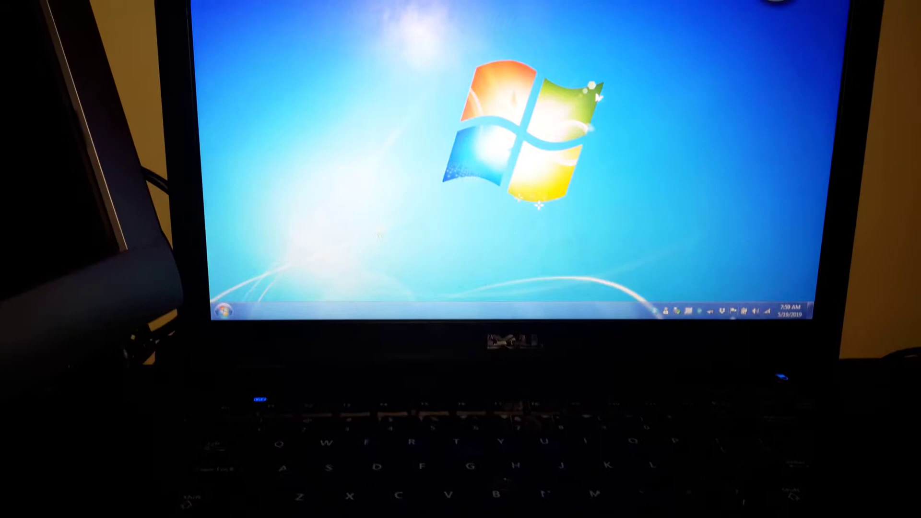
left_click(219, 316)
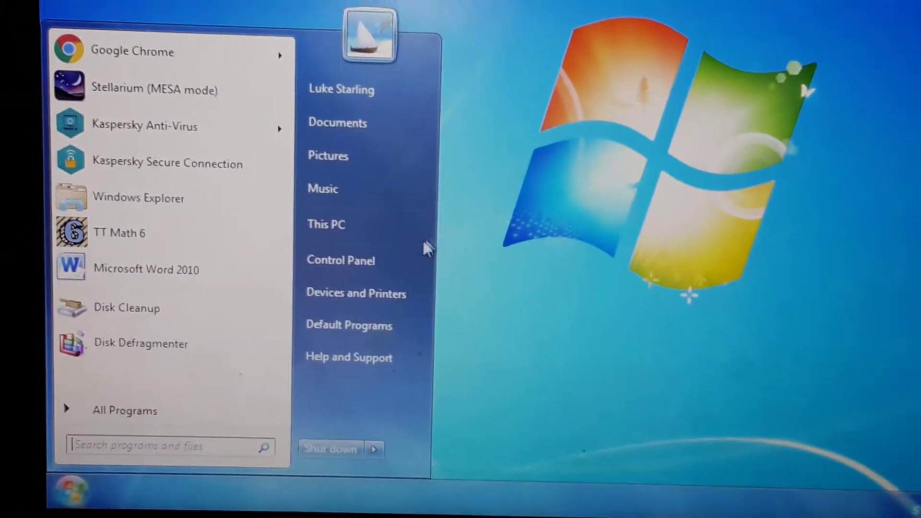
Open Control Panel from the Start menu and go to its Action Center page
left_click(389, 263)
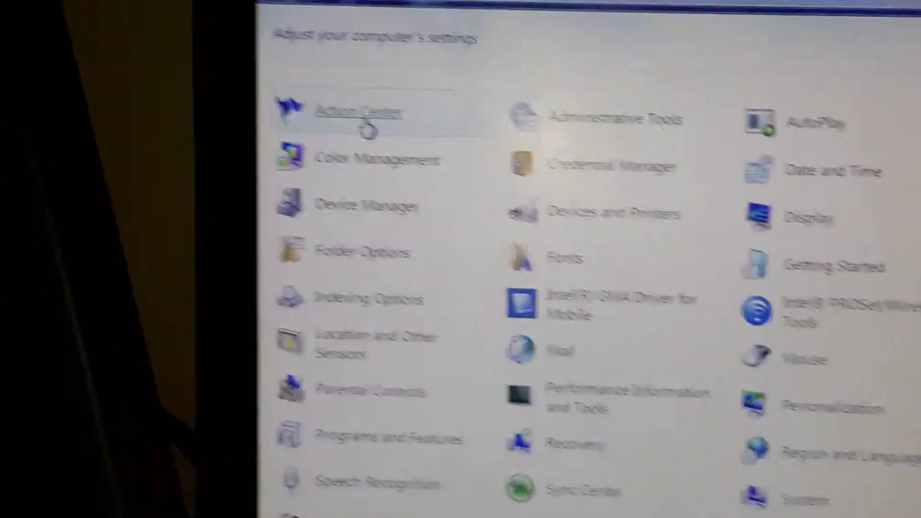
left_click(317, 34)
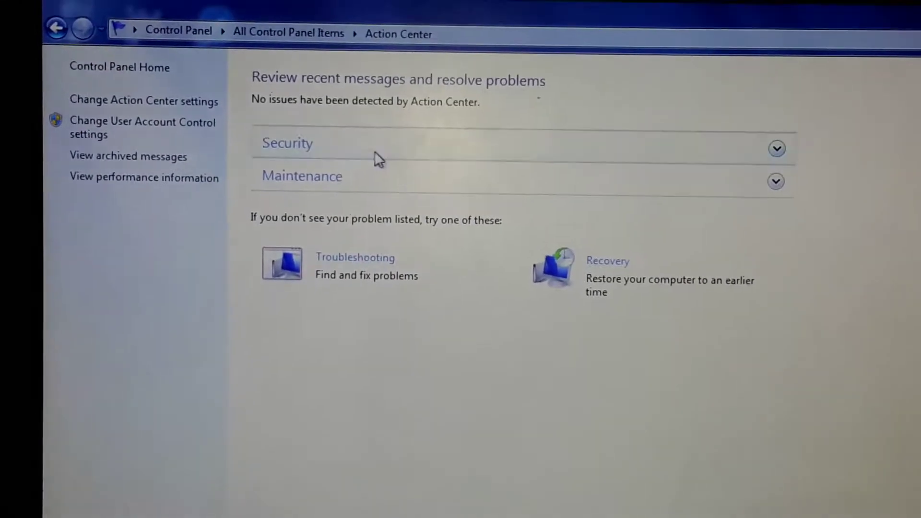
Expand and collapse Action Center's Security section to review the protection statuses
left_click(390, 126)
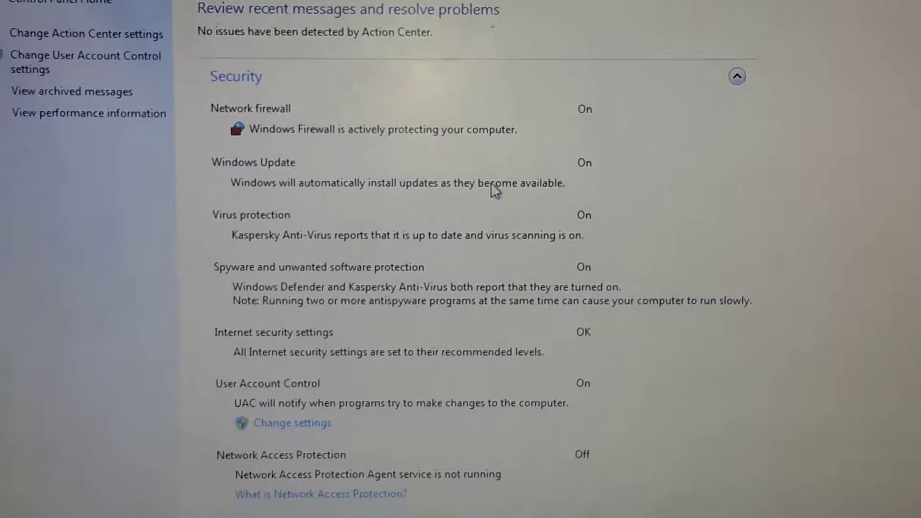
left_click(423, 119)
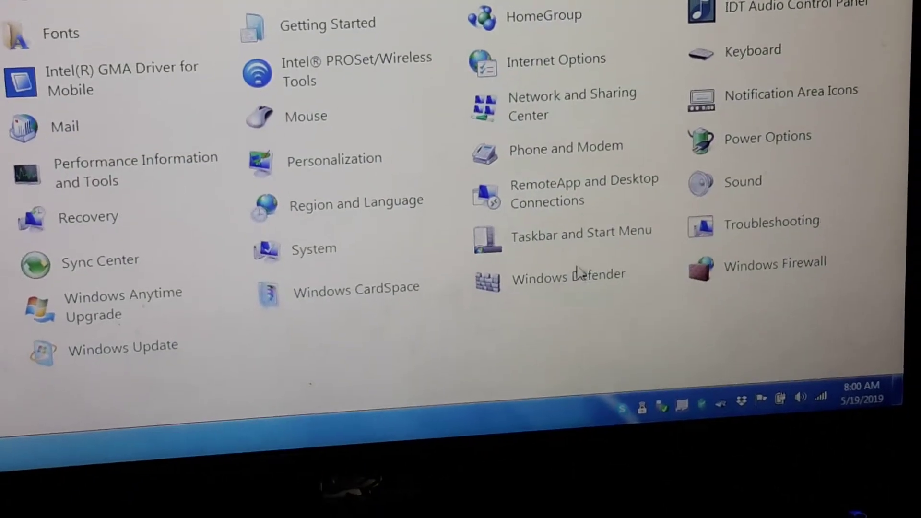
Launch Windows Defender, try turning it on, and dismiss the group policy error and off notice
left_click(565, 276)
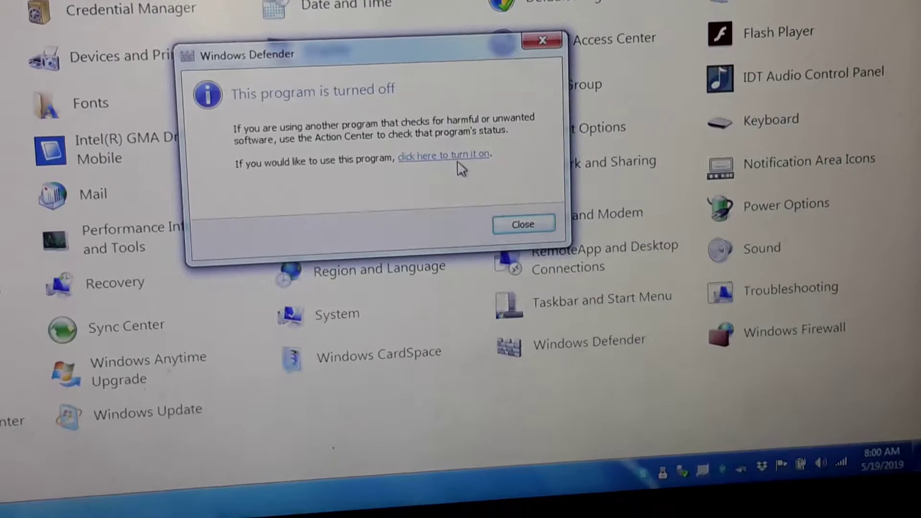
left_click(458, 159)
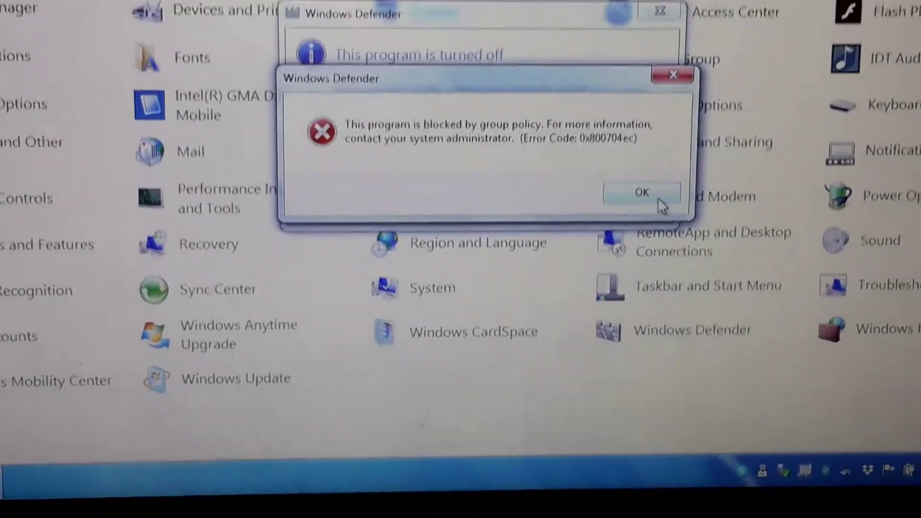
left_click(604, 205)
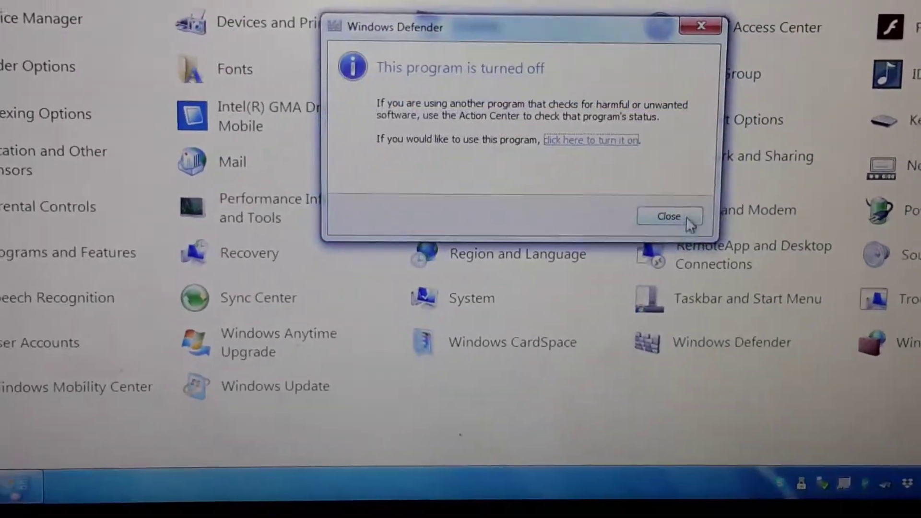
left_click(677, 217)
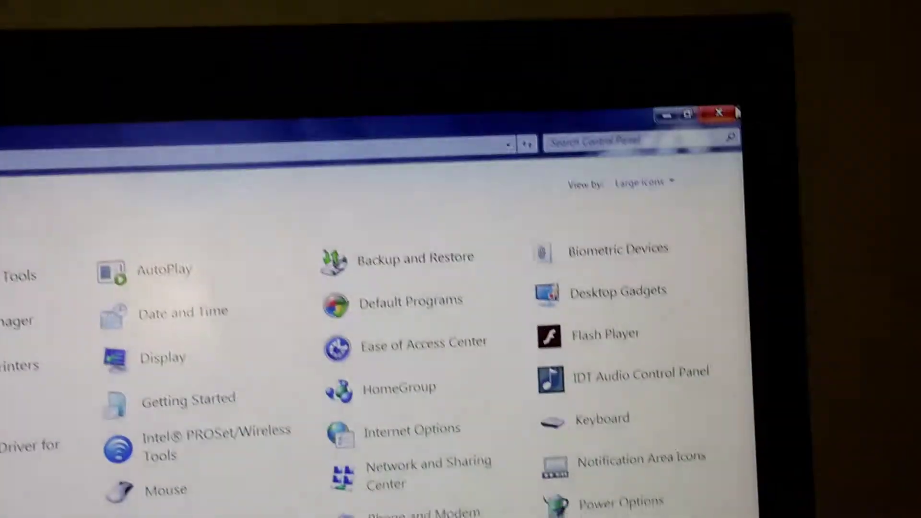
Close Control Panel and bring up the Start menu search with the Windows key
left_click(743, 71)
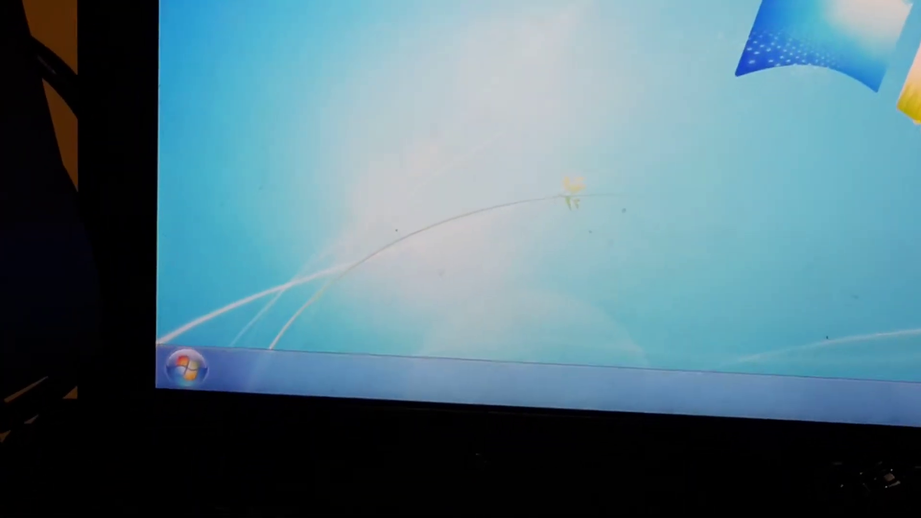
key("super")
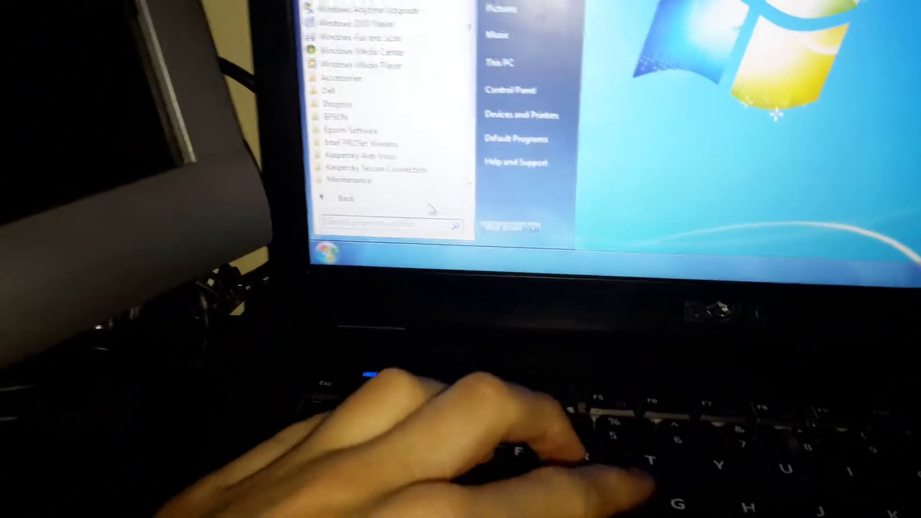
type("r")
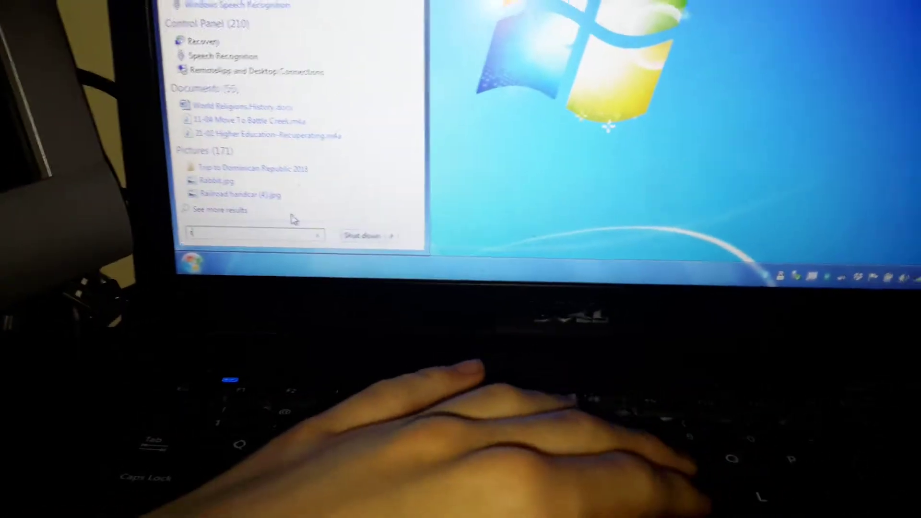
type("un")
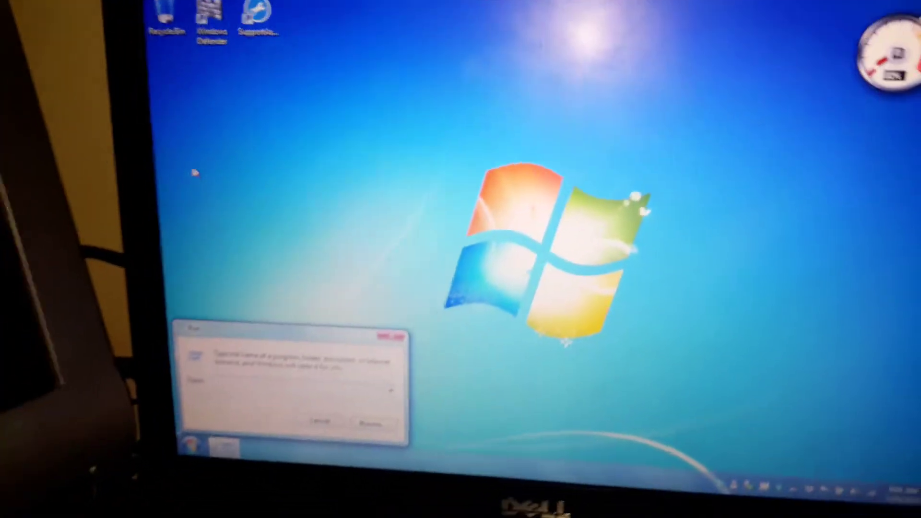
type("regedit")
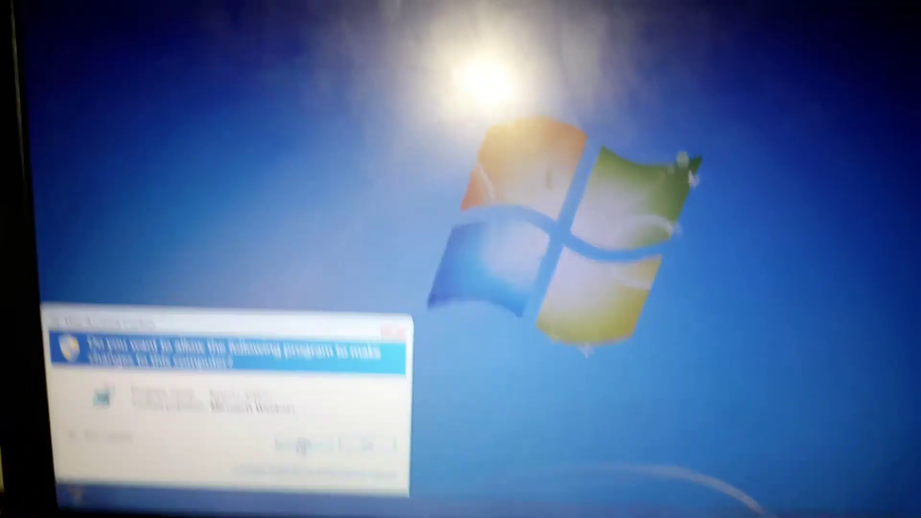
Approve the User Account Control prompt so Registry Editor opens
left_click(305, 471)
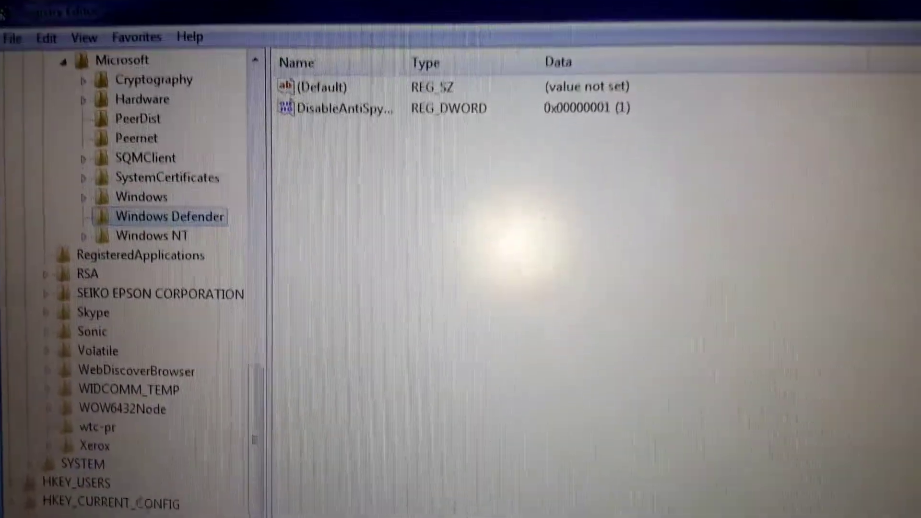
scroll(309, 244, "up", 5)
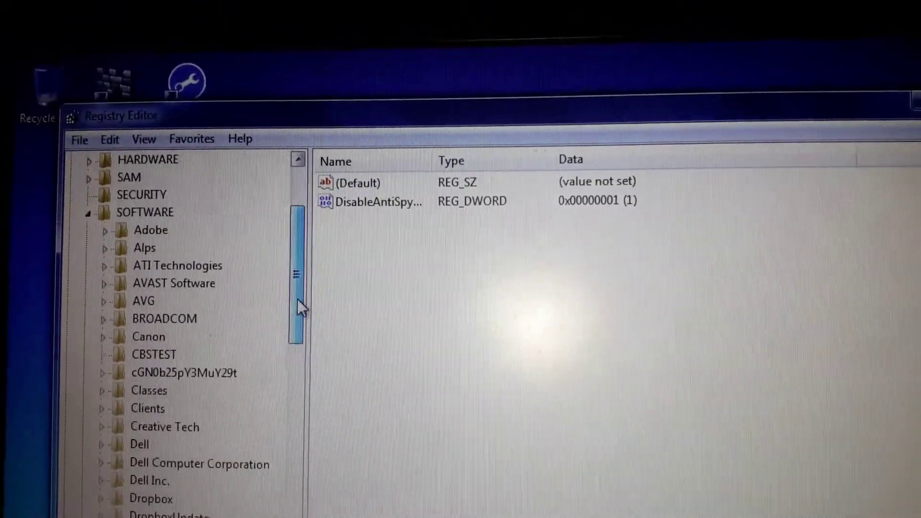
left_click_drag(292, 351, 288, 382)
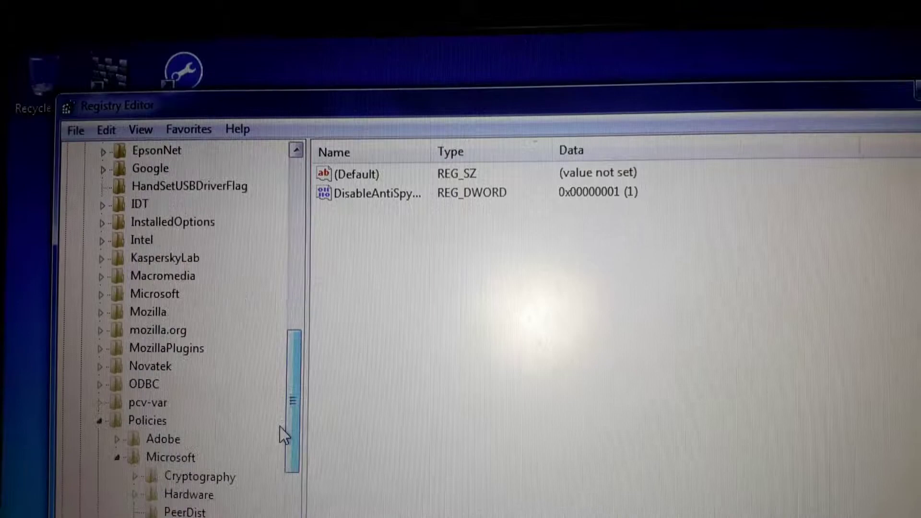
left_click_drag(280, 427, 256, 463)
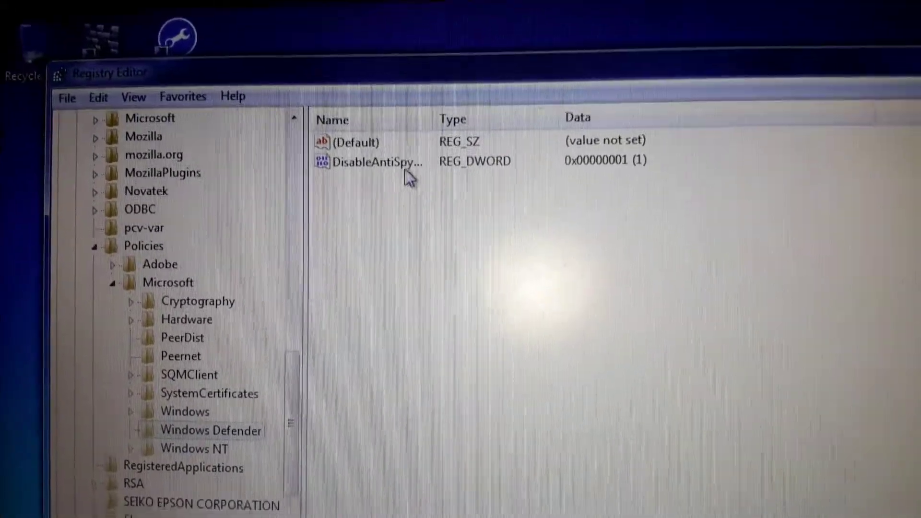
Edit DisableAntiSpyware, replacing its value data 1 with 0
double_click(385, 195)
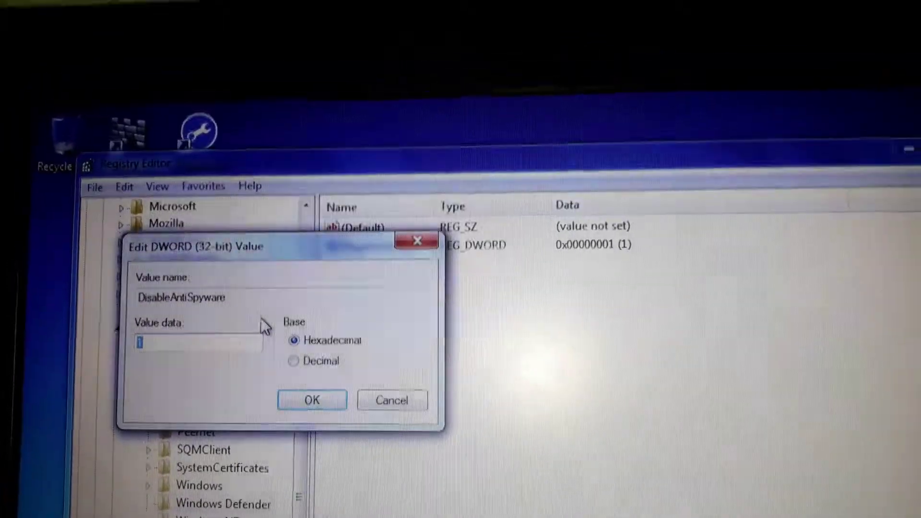
key("BackSpace")
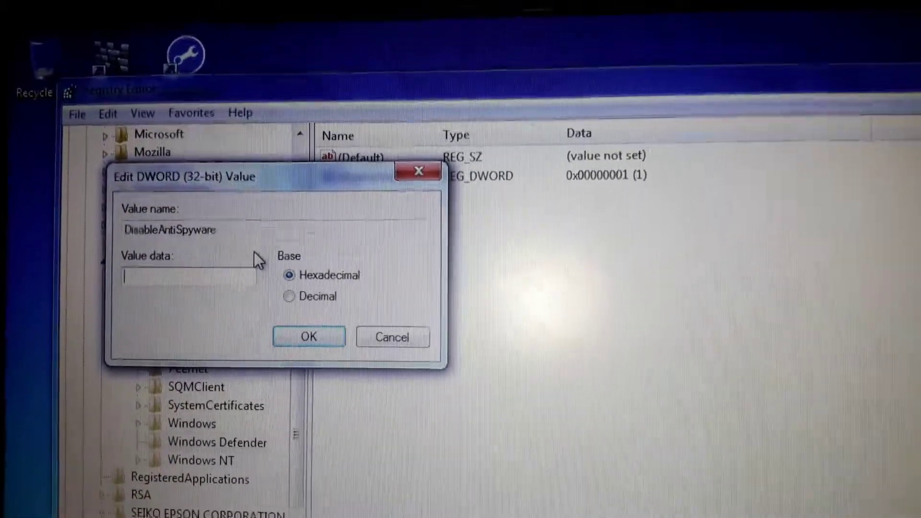
type("0")
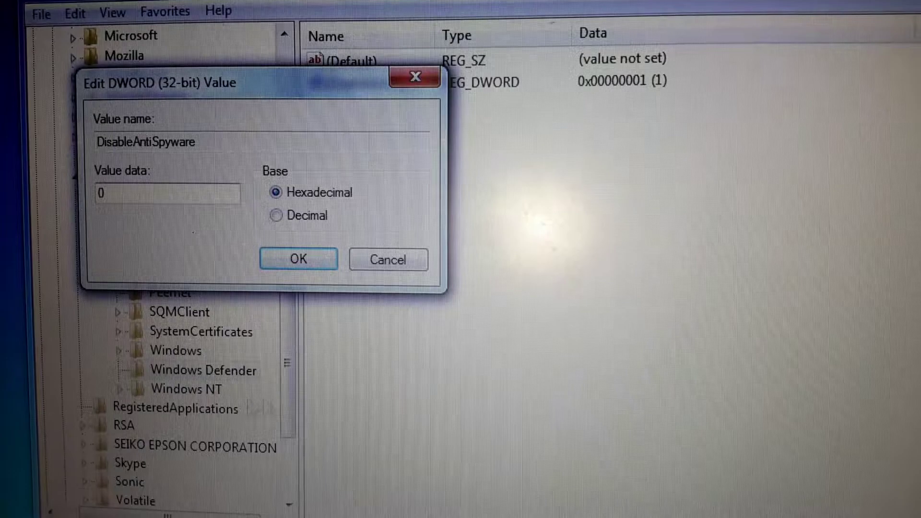
left_click(299, 259)
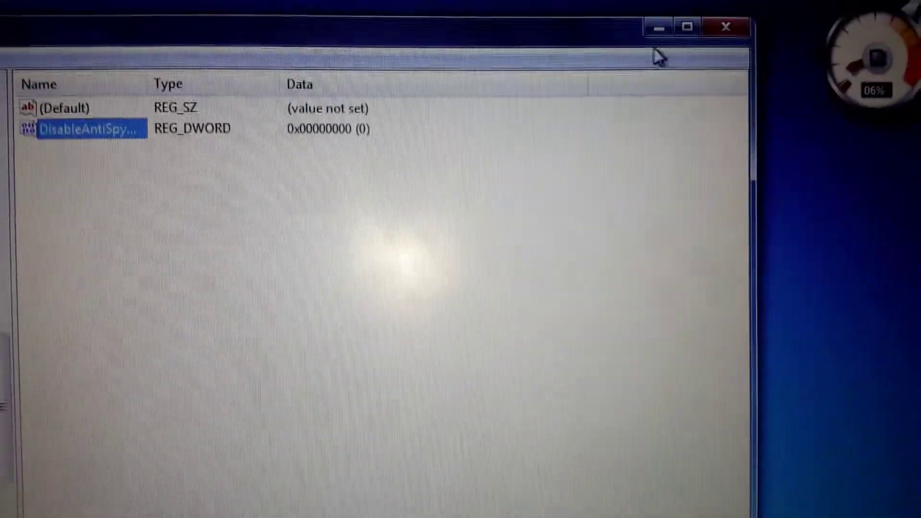
Close Registry Editor, reopen Windows Defender from Control Panel, check its status, then close it
left_click(731, 22)
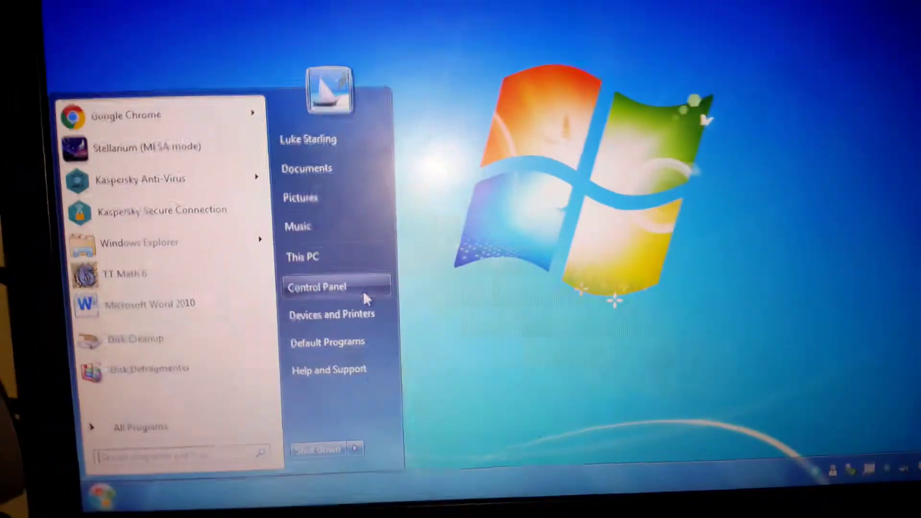
left_click(363, 290)
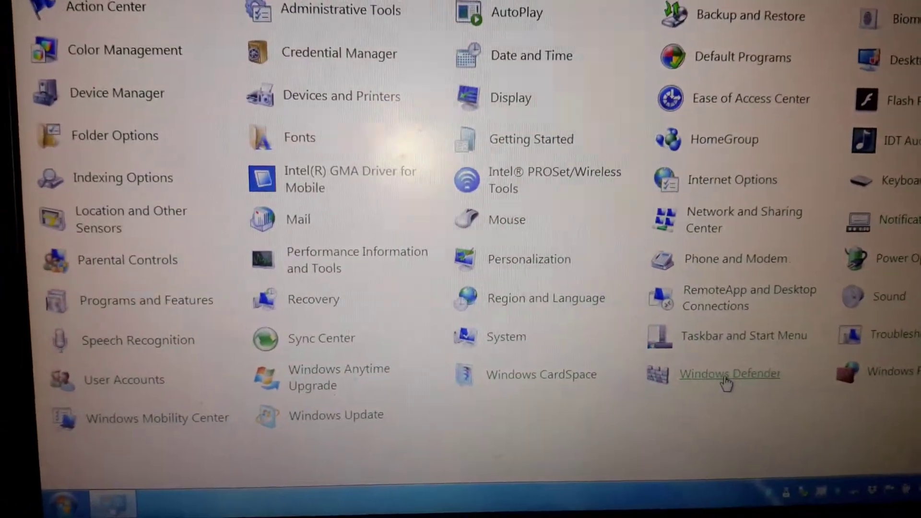
left_click(720, 384)
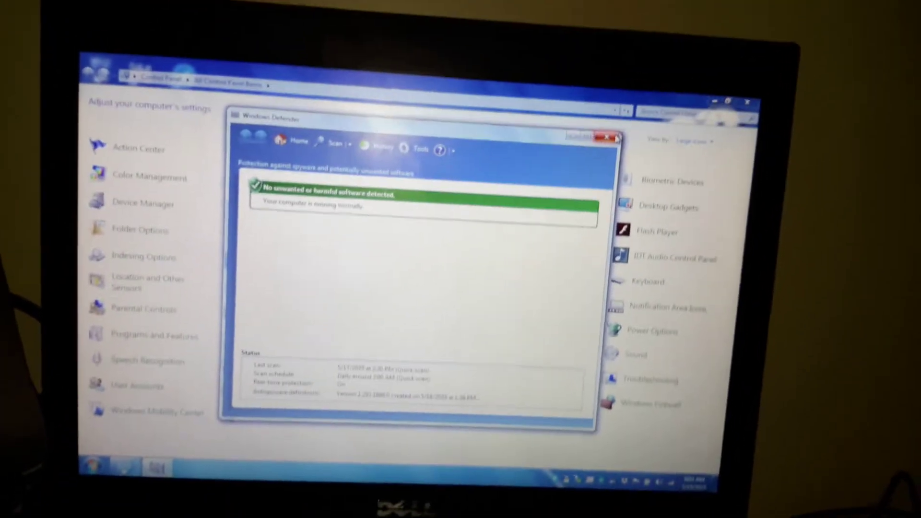
left_click(561, 135)
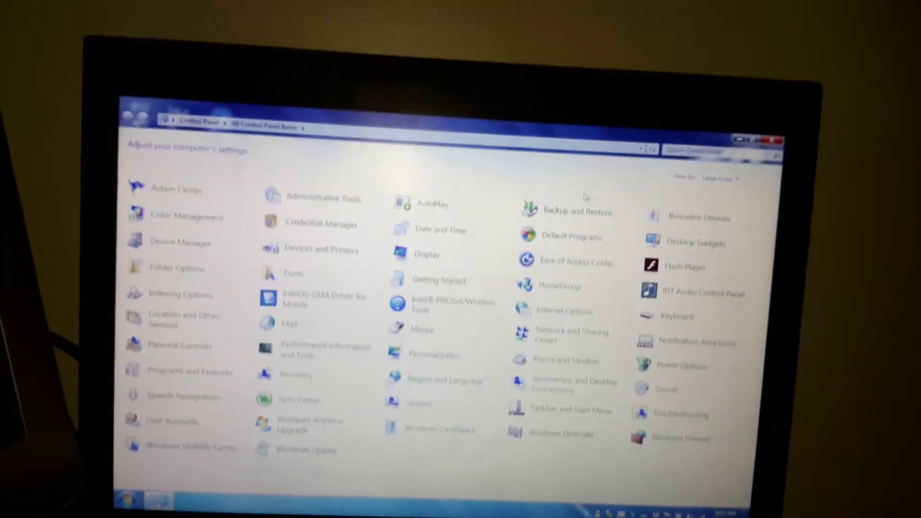